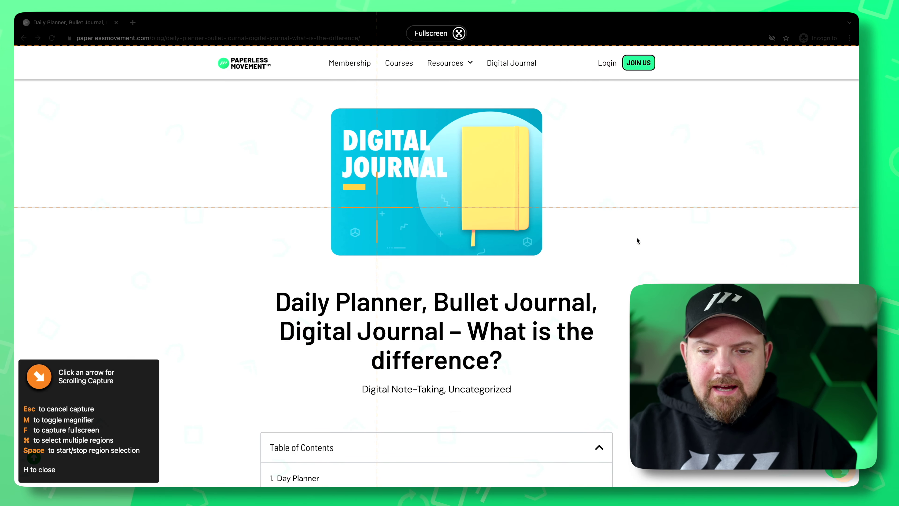
- Capture the Digital Journal header image as a 661 × 375 region screenshot
{"action": "left_click_drag", "start_coordinate": [293, 102], "coordinate": [585, 267]}
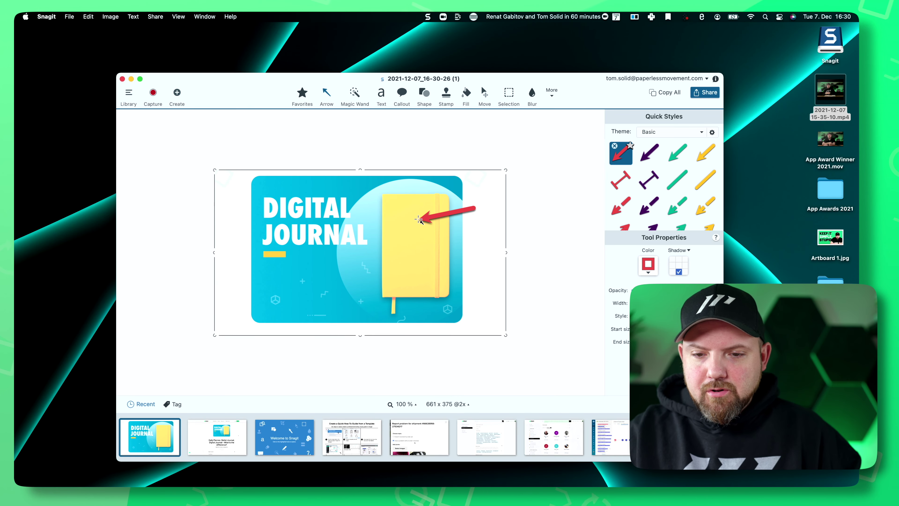
- Add a red callout at the image bottom reading 'Were iohreoiefjwef;'
{"action": "left_click", "coordinate": [402, 93]}
{"action": "left_click_drag", "start_coordinate": [317, 271], "coordinate": [465, 331]}
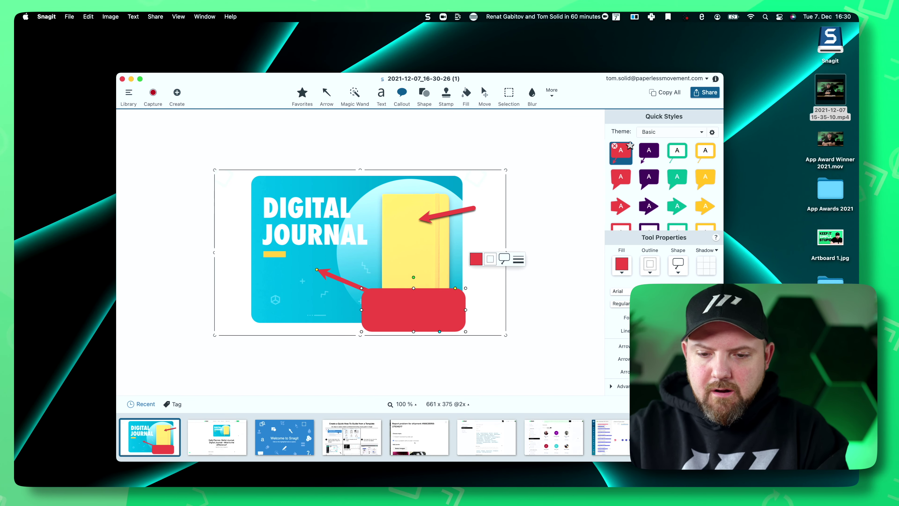
{"action": "type", "text": "Were iohreoiefjwef;"}
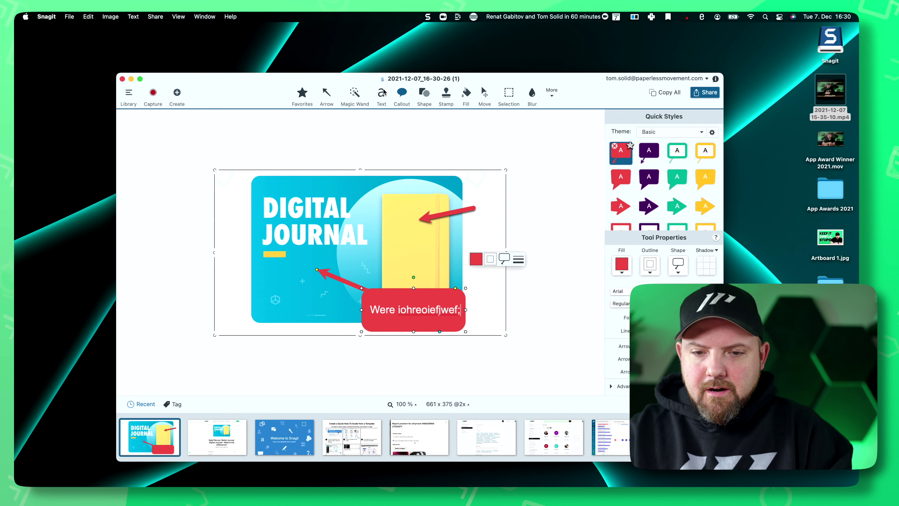
- Make the blue background transparent and pixelate part of the DIGITAL JOURNAL lettering
{"action": "left_click", "coordinate": [355, 91]}
{"action": "left_click", "coordinate": [297, 204]}
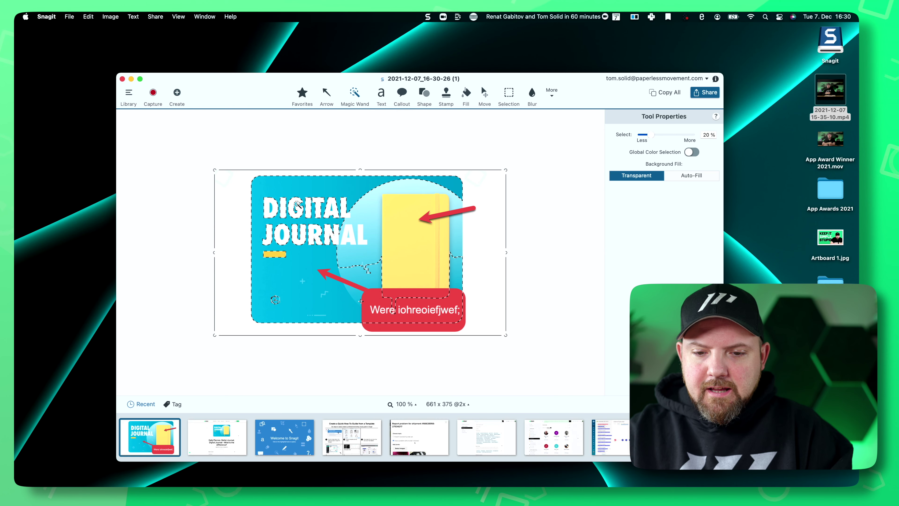
{"action": "key", "text": "Delete"}
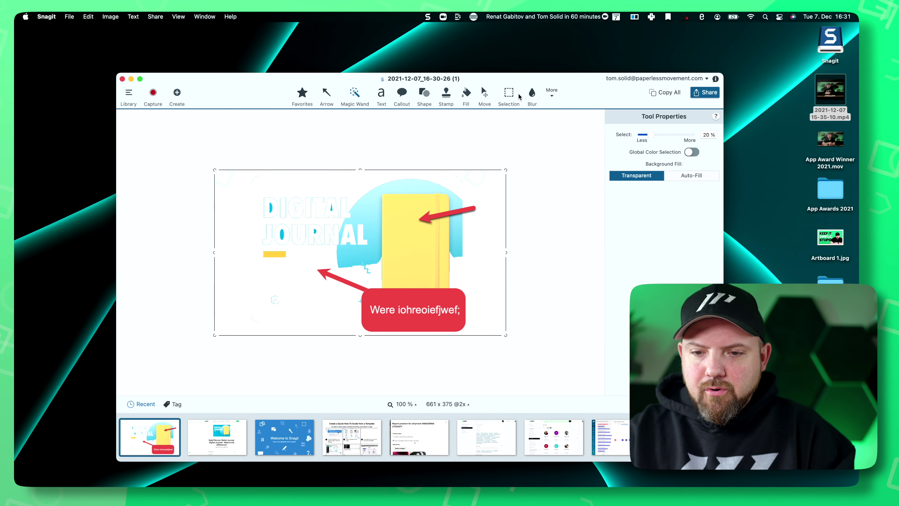
{"action": "left_click", "coordinate": [534, 92]}
{"action": "left_click_drag", "start_coordinate": [312, 222], "coordinate": [372, 259]}
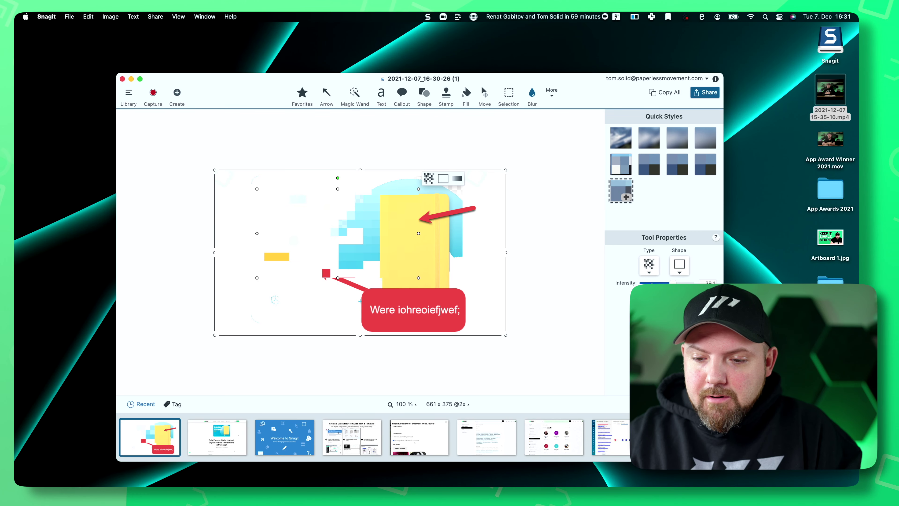
- Replace the callout's text with 'jf'
{"action": "left_click", "coordinate": [360, 301]}
{"action": "key", "text": "cmd+a"}
{"action": "type", "text": "jf"}
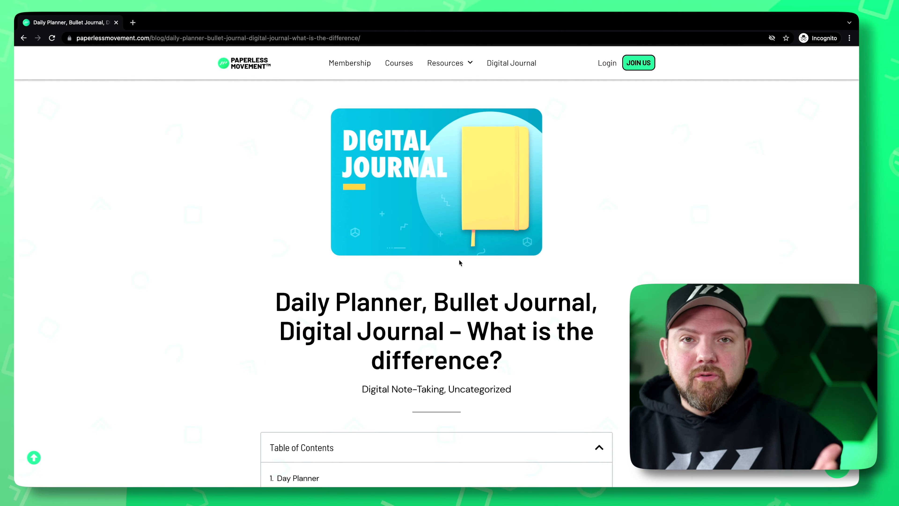
- Scroll through the blog post and review Snagit's capture selection settings
{"action": "scroll", "coordinate": [460, 258], "scroll_direction": "down", "scroll_amount": 10}
{"action": "scroll", "coordinate": [459, 260], "scroll_direction": "down", "scroll_amount": 20}
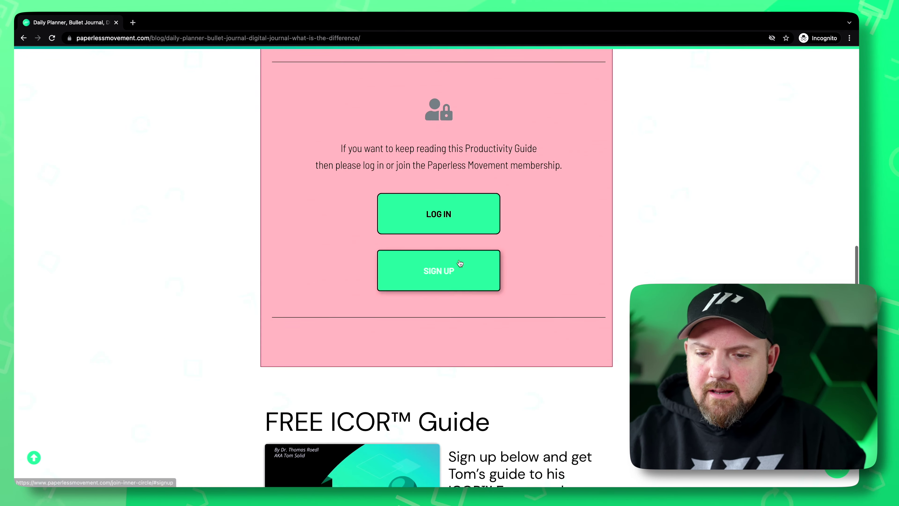
{"action": "scroll", "coordinate": [459, 259], "scroll_direction": "up", "scroll_amount": 20}
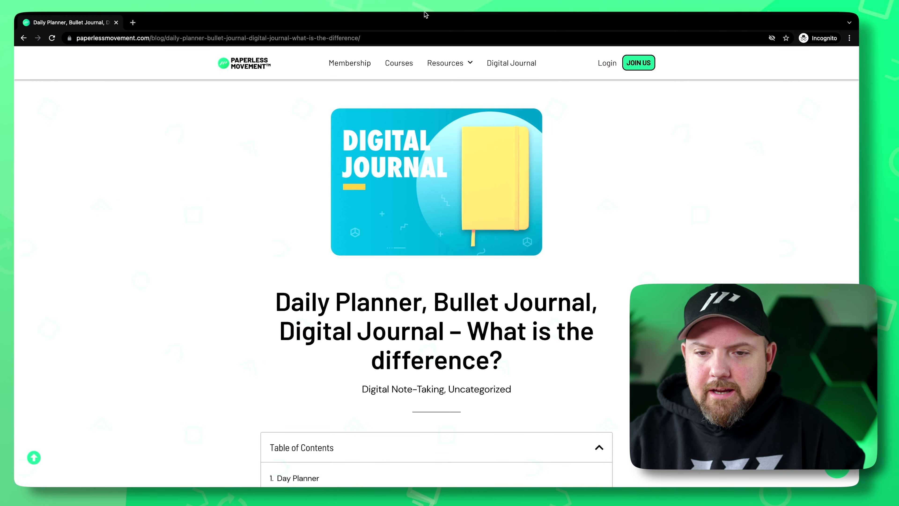
{"action": "left_click", "coordinate": [428, 16]}
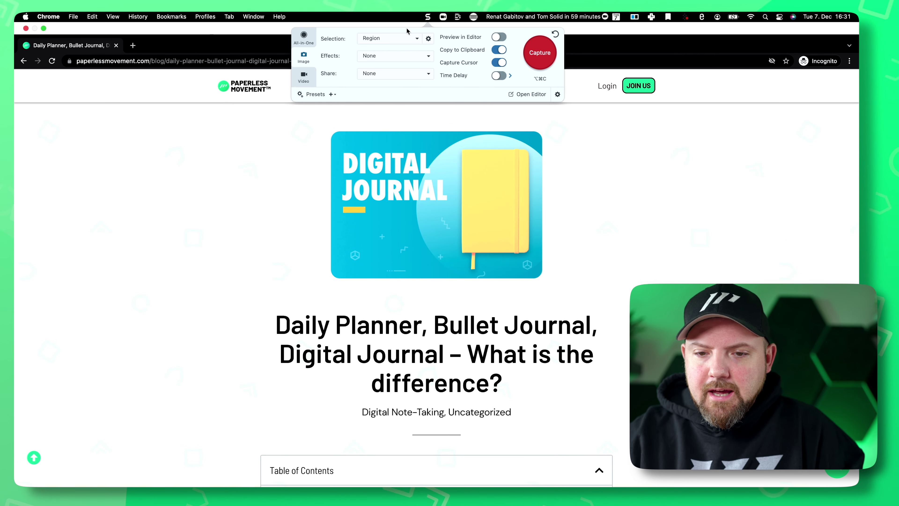
{"action": "left_click", "coordinate": [403, 39]}
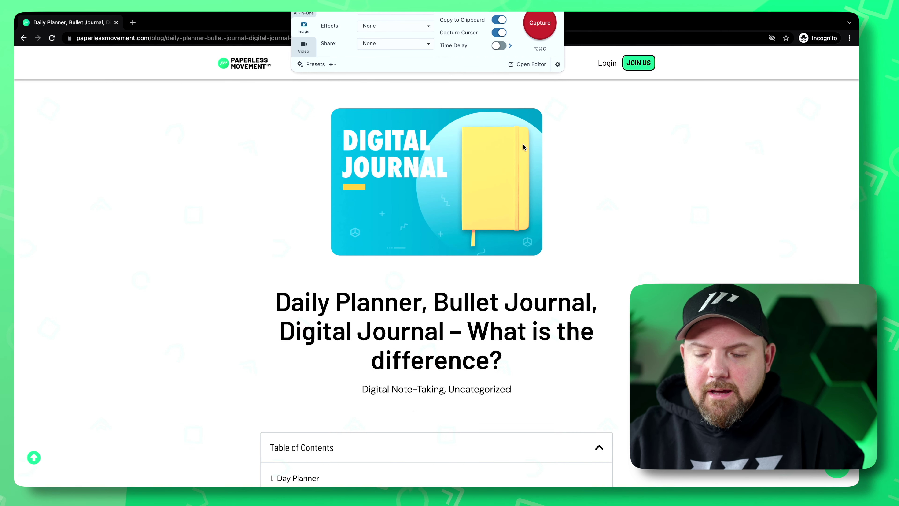
- Take a panoramic scrolling capture of the blog page, scrolling it during the capture
{"action": "key", "text": "alt+super+c"}
{"action": "left_click_drag", "start_coordinate": [176, 80], "coordinate": [724, 485]}
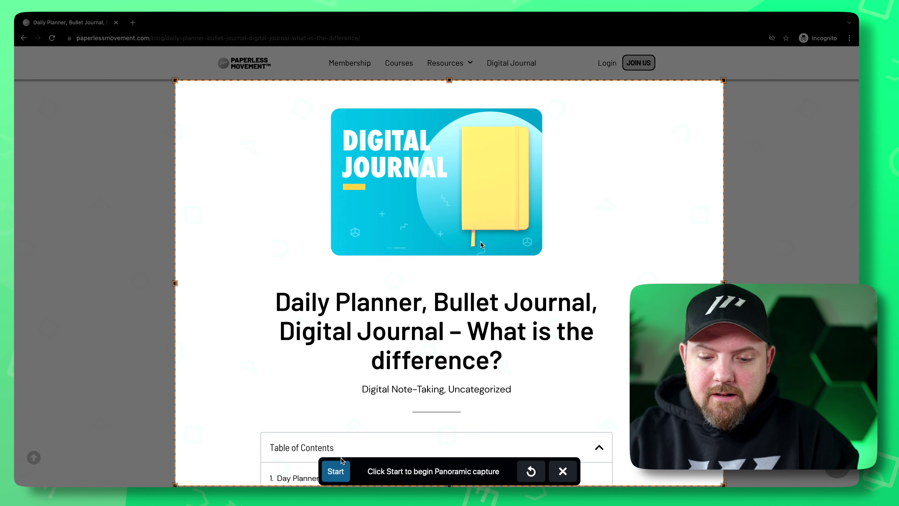
{"action": "left_click", "coordinate": [339, 467]}
{"action": "scroll", "coordinate": [466, 369], "scroll_direction": "down", "scroll_amount": 4}
{"action": "scroll", "coordinate": [466, 369], "scroll_direction": "down", "scroll_amount": 11}
{"action": "scroll", "coordinate": [466, 369], "scroll_direction": "up", "scroll_amount": 4}
{"action": "left_click", "coordinate": [337, 471]}
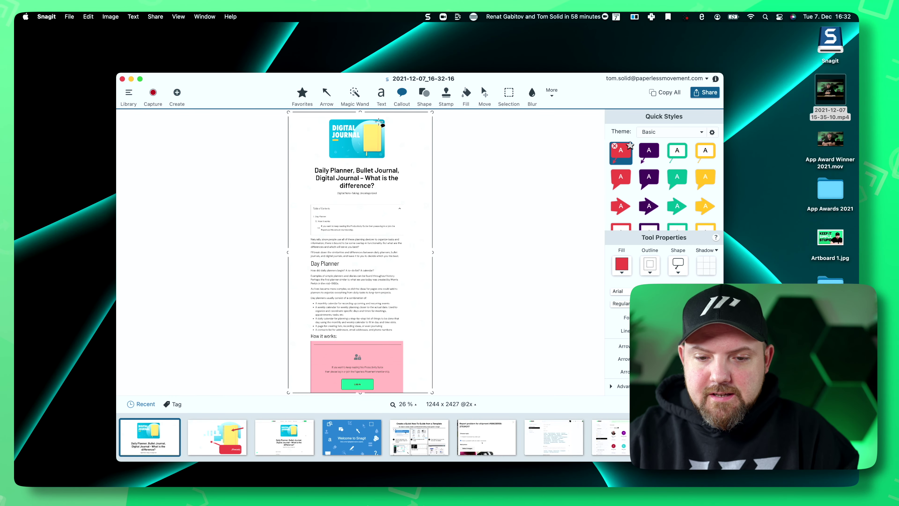
- Crop the long capture to 1244 × 1893 and check an exported image copy in Downloads
{"action": "left_click_drag", "start_coordinate": [359, 393], "coordinate": [365, 333]}
{"action": "left_click_drag", "start_coordinate": [360, 111], "coordinate": [360, 114]}
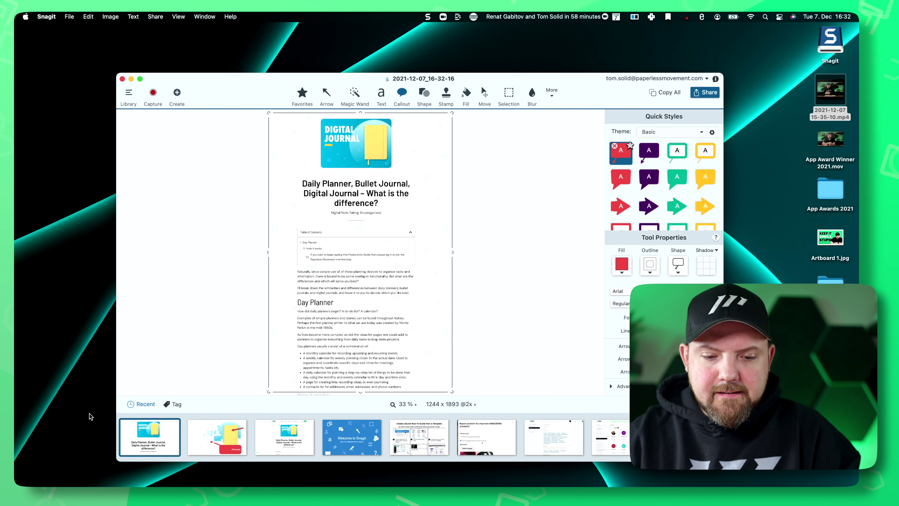
{"action": "left_click_drag", "start_coordinate": [530, 478], "coordinate": [668, 473]}
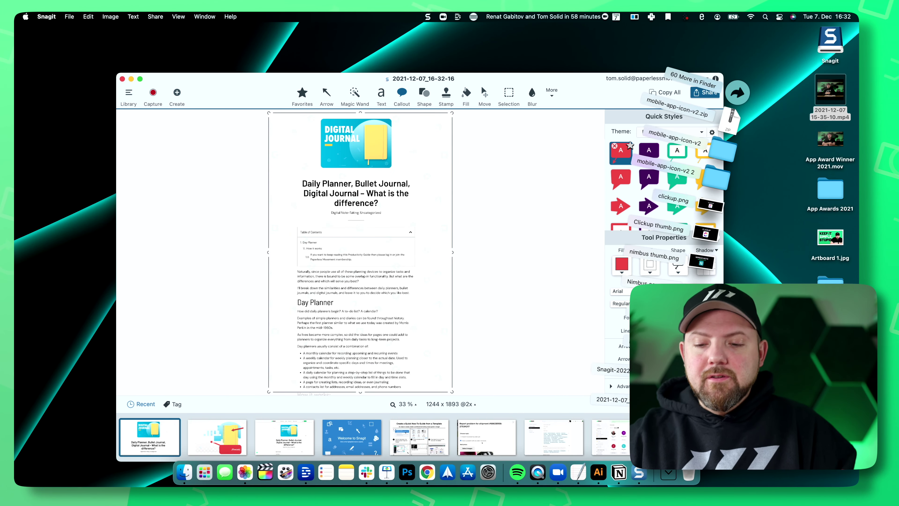
{"action": "left_click", "coordinate": [677, 403]}
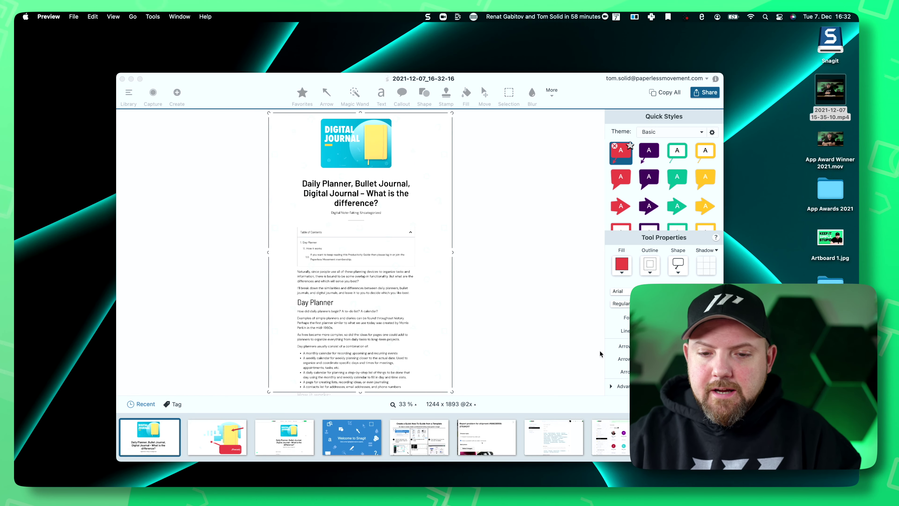
{"action": "key", "text": "super+q"}
- Save the cropped capture as a PDF in Downloads
{"action": "left_click", "coordinate": [69, 16]}
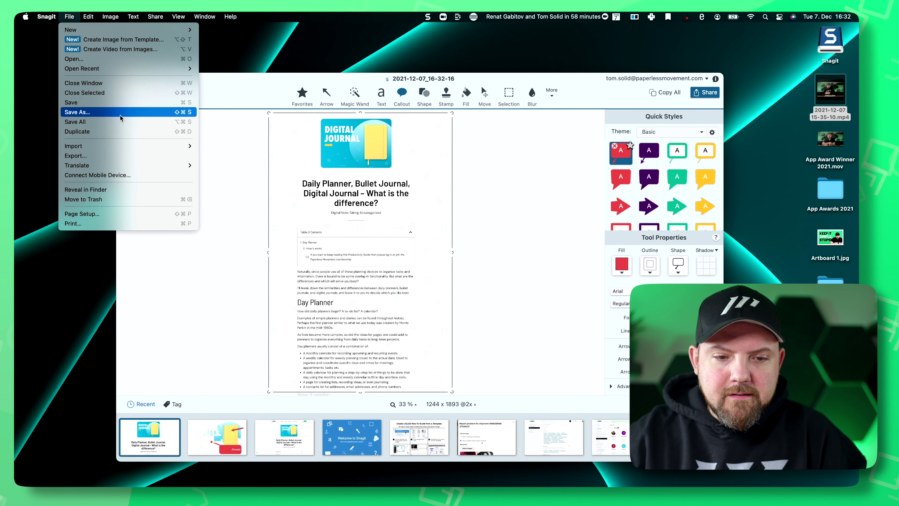
{"action": "left_click", "coordinate": [121, 111]}
{"action": "left_click", "coordinate": [439, 226]}
{"action": "left_click", "coordinate": [427, 270]}
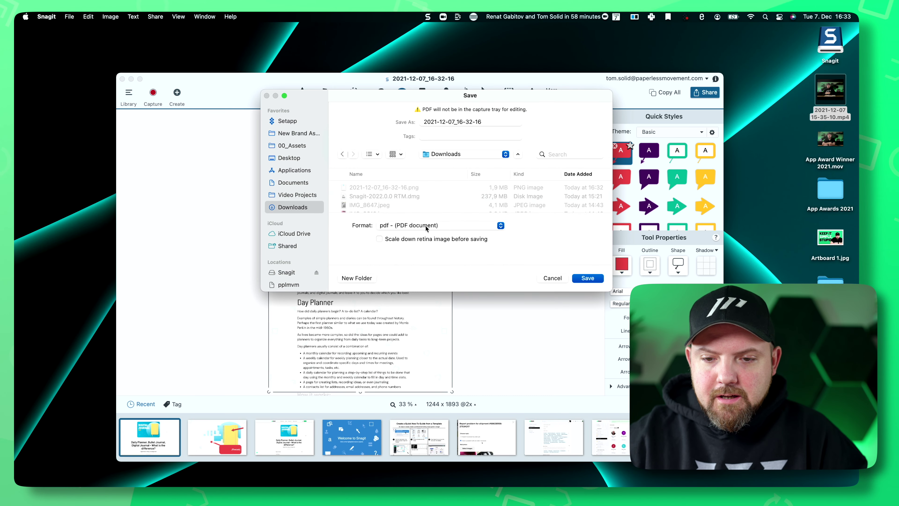
{"action": "left_click", "coordinate": [587, 278]}
{"action": "left_click", "coordinate": [678, 473]}
- Open the saved blog-post PDF from Downloads and scroll through it in Preview
{"action": "left_click", "coordinate": [680, 400]}
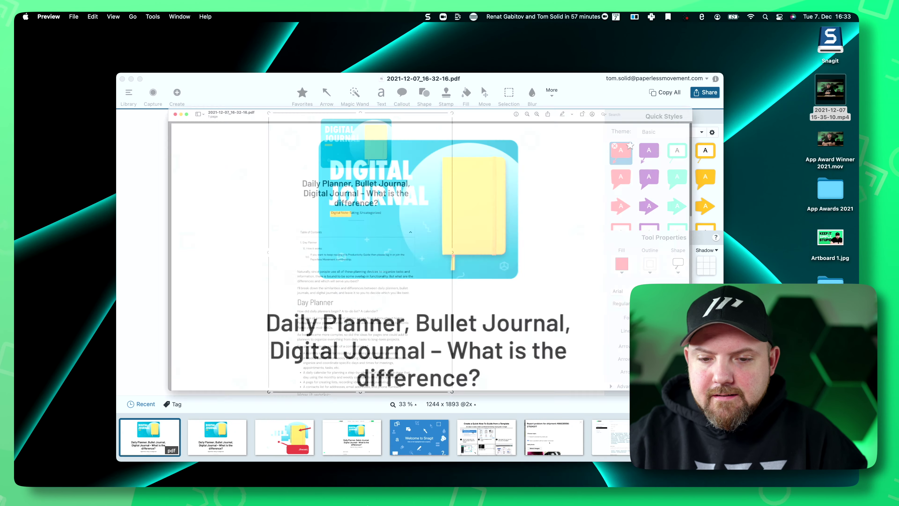
{"action": "scroll", "coordinate": [284, 370], "scroll_direction": "down", "scroll_amount": 7}
{"action": "scroll", "coordinate": [283, 369], "scroll_direction": "down", "scroll_amount": 15}
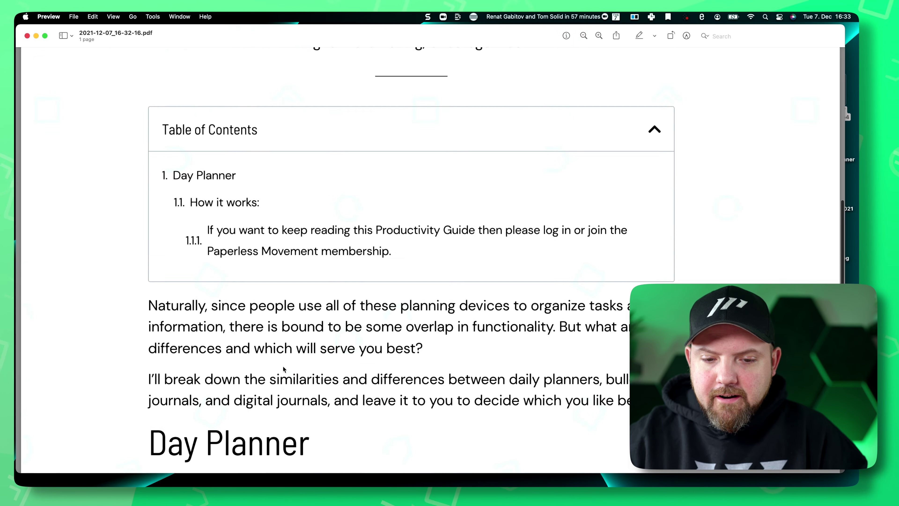
{"action": "scroll", "coordinate": [283, 366], "scroll_direction": "up", "scroll_amount": 15}
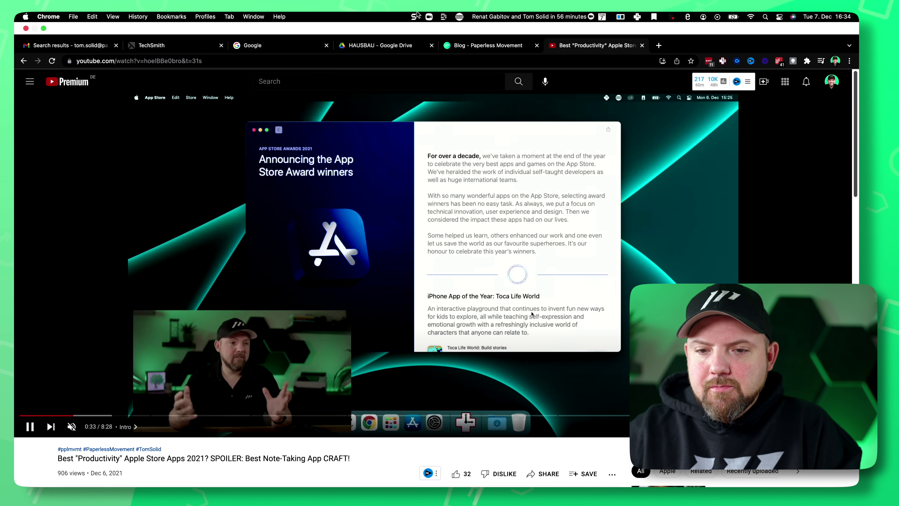
- Start a Snagit video recording of the browser area with the webcam left off
{"action": "left_click", "coordinate": [415, 16]}
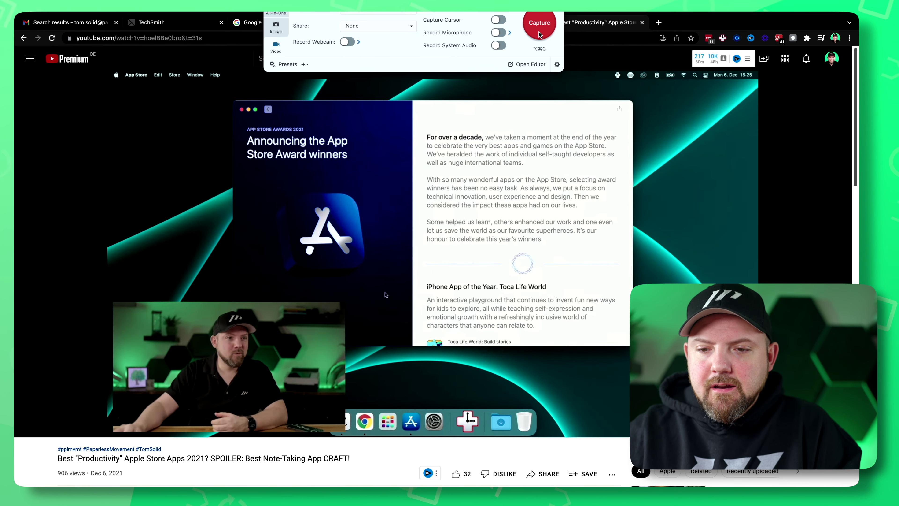
{"action": "left_click", "coordinate": [539, 23]}
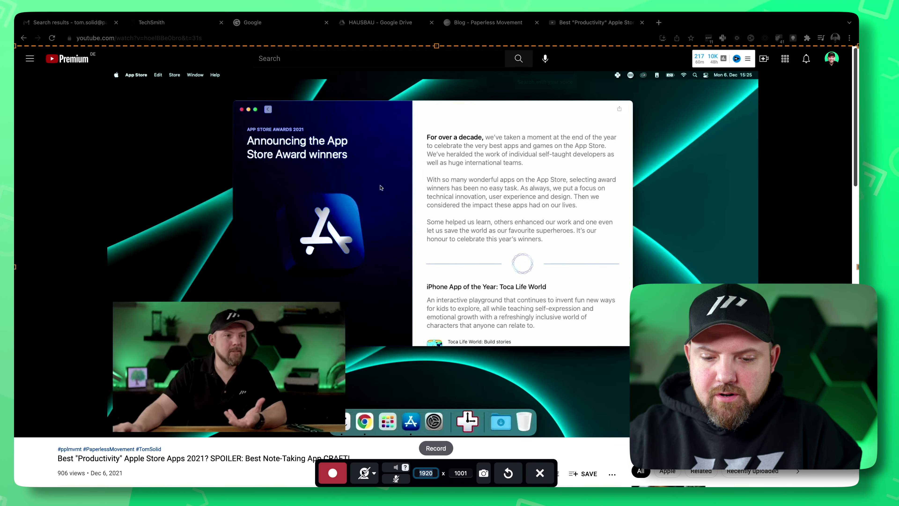
{"action": "left_click", "coordinate": [374, 473]}
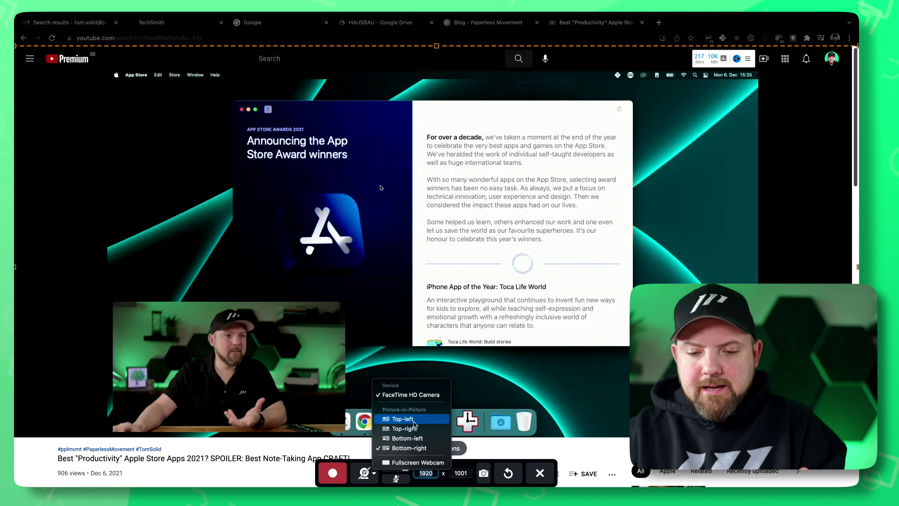
{"action": "left_click", "coordinate": [364, 473]}
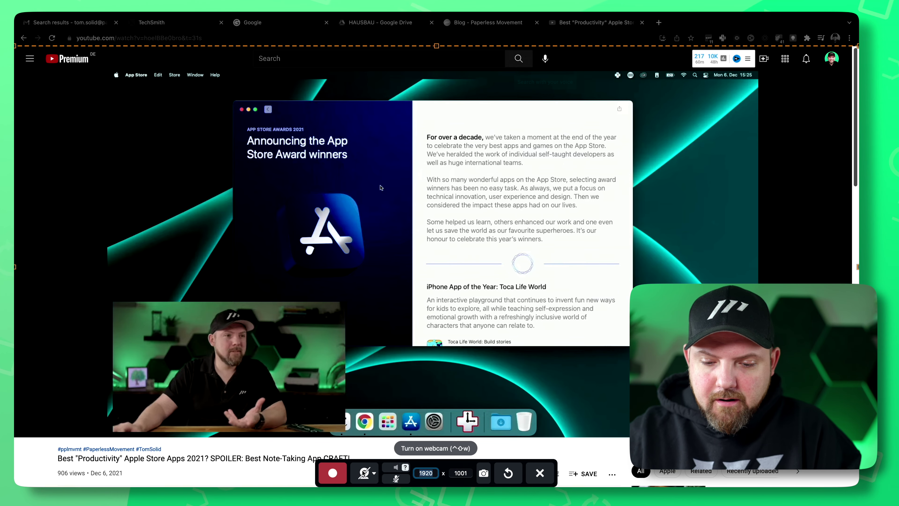
{"action": "left_click", "coordinate": [336, 474]}
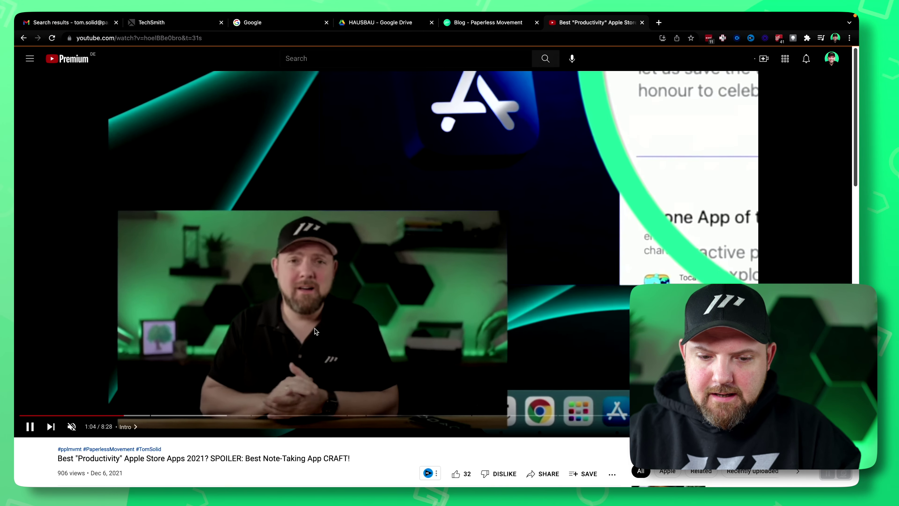
- Skip the YouTube video through the awards, Toca Life World and Luma Fusion sections, then pause
{"action": "left_click", "coordinate": [177, 416]}
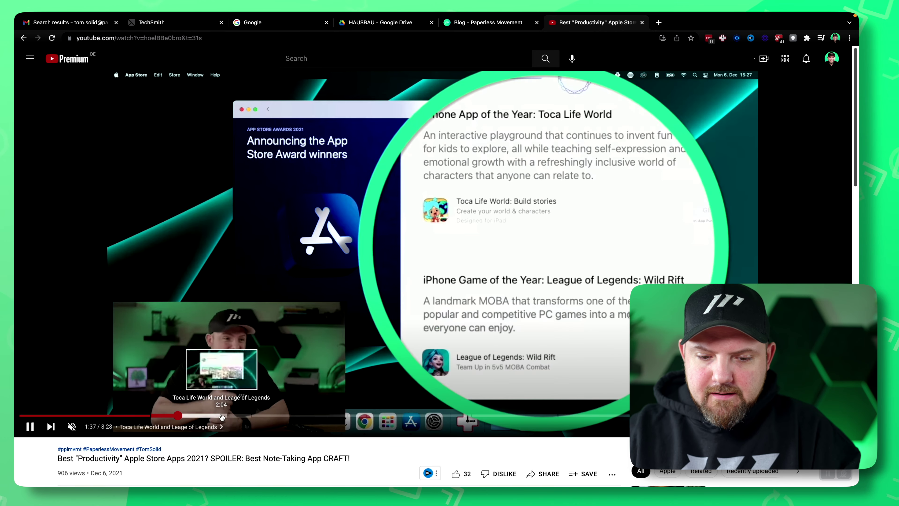
{"action": "left_click", "coordinate": [211, 416]}
{"action": "left_click", "coordinate": [262, 416]}
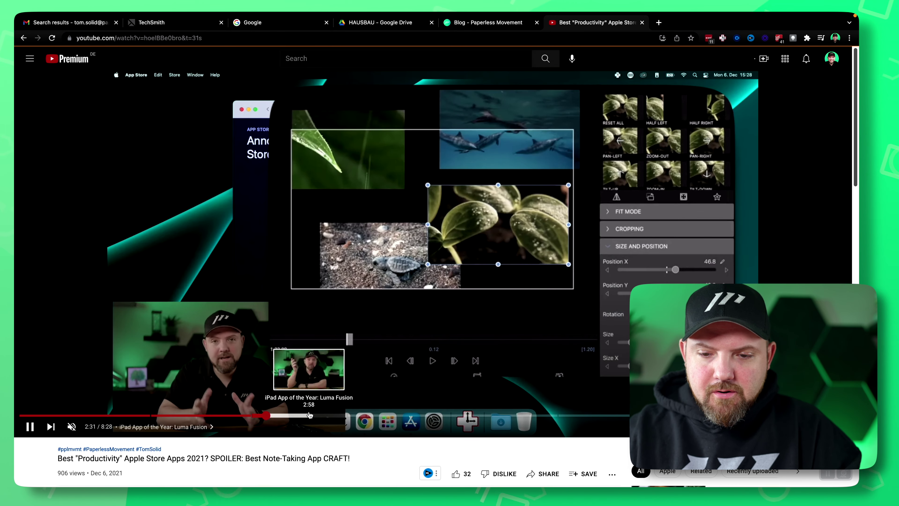
{"action": "left_click", "coordinate": [384, 291]}
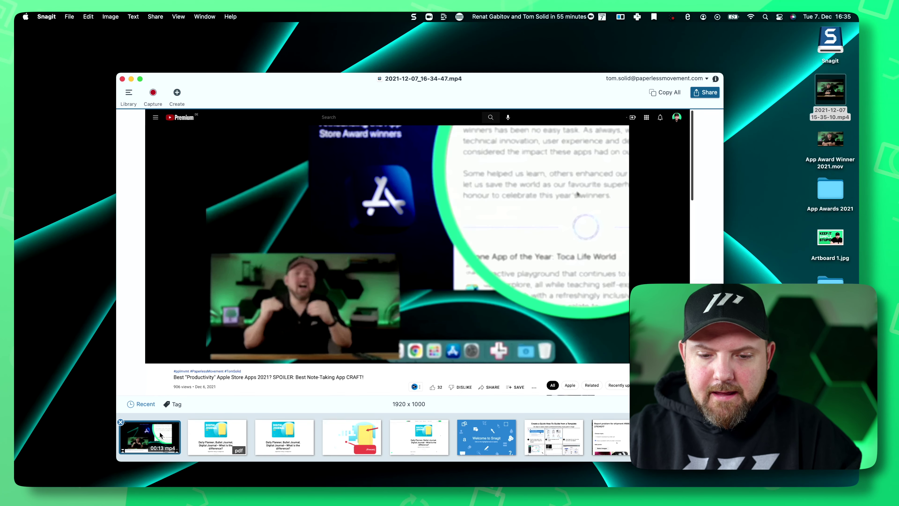
- Cut the opening two seconds and a later section from the recording, leaving 9 seconds
{"action": "left_click", "coordinate": [421, 372]}
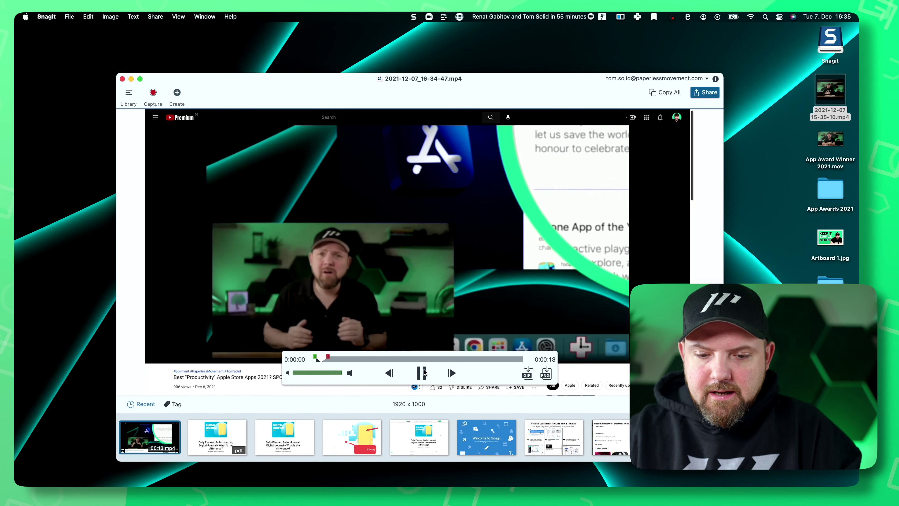
{"action": "left_click_drag", "start_coordinate": [342, 356], "coordinate": [386, 359]}
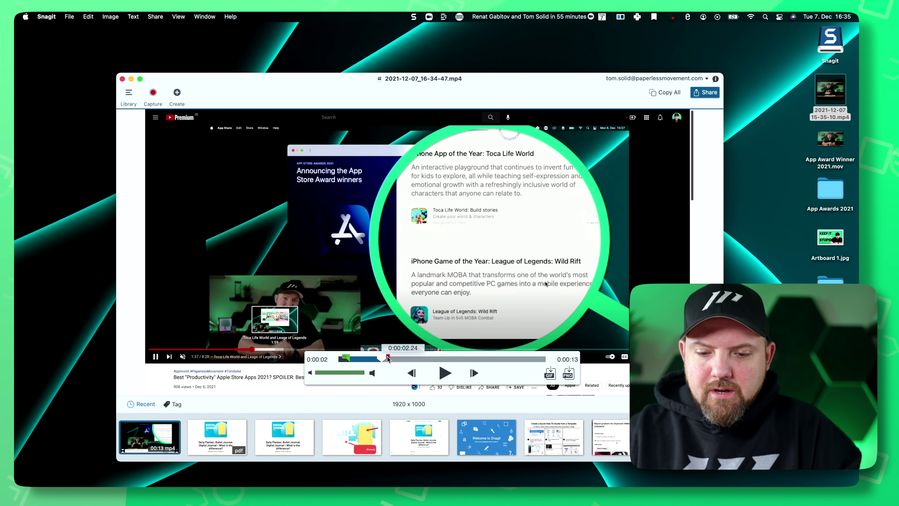
{"action": "key", "text": "Delete"}
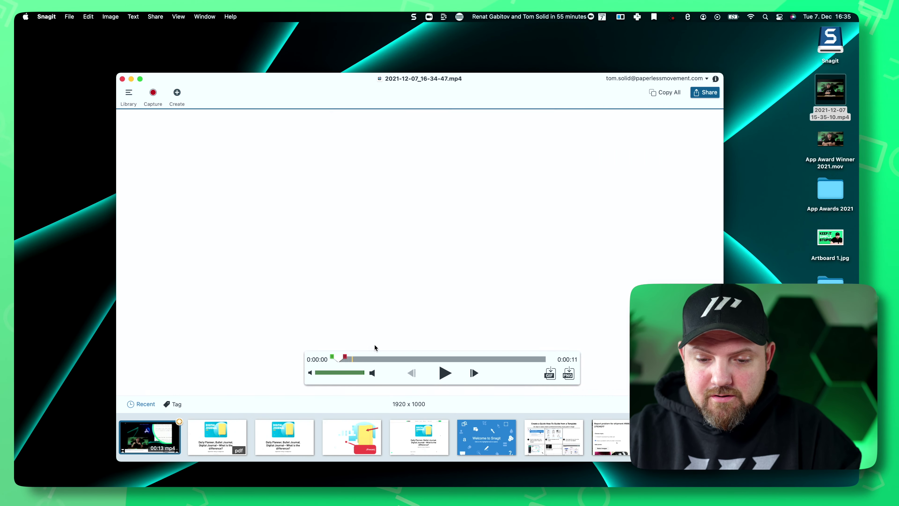
{"action": "left_click_drag", "start_coordinate": [364, 361], "coordinate": [431, 361]}
{"action": "left_click", "coordinate": [506, 343]}
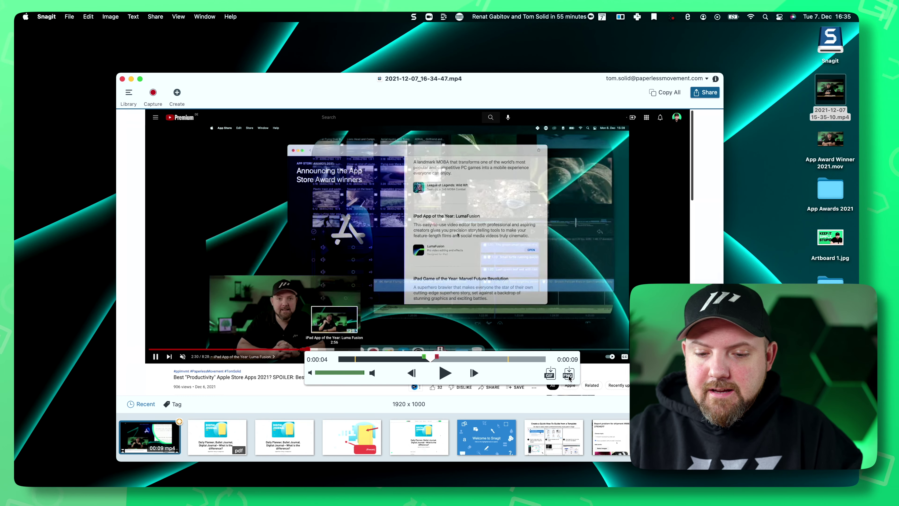
{"action": "mouse_move", "coordinate": [394, 478]}
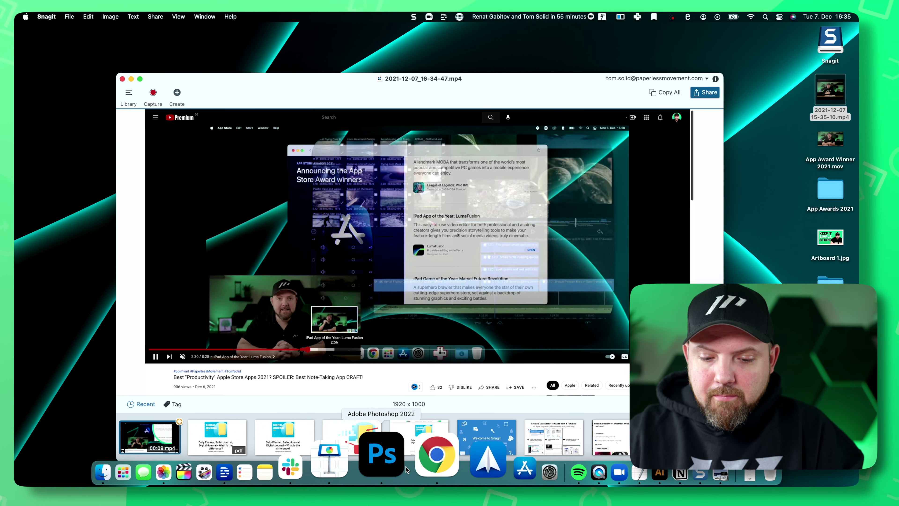
- Add the 2021-12-07_16-34-47 recording to the App Award Winner 2021 timeline and play the clip
{"action": "mouse_move", "coordinate": [450, 271]}
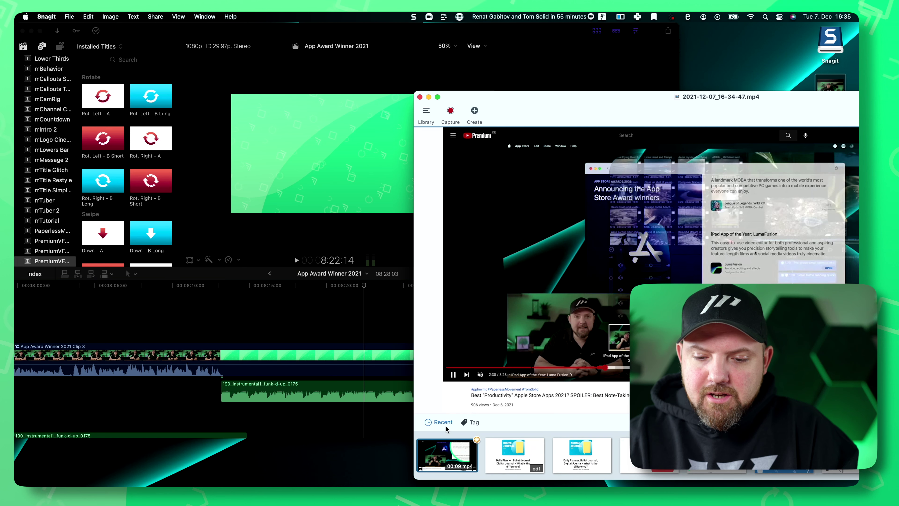
{"action": "left_click_drag", "start_coordinate": [451, 457], "coordinate": [351, 321]}
{"action": "left_click", "coordinate": [428, 97]}
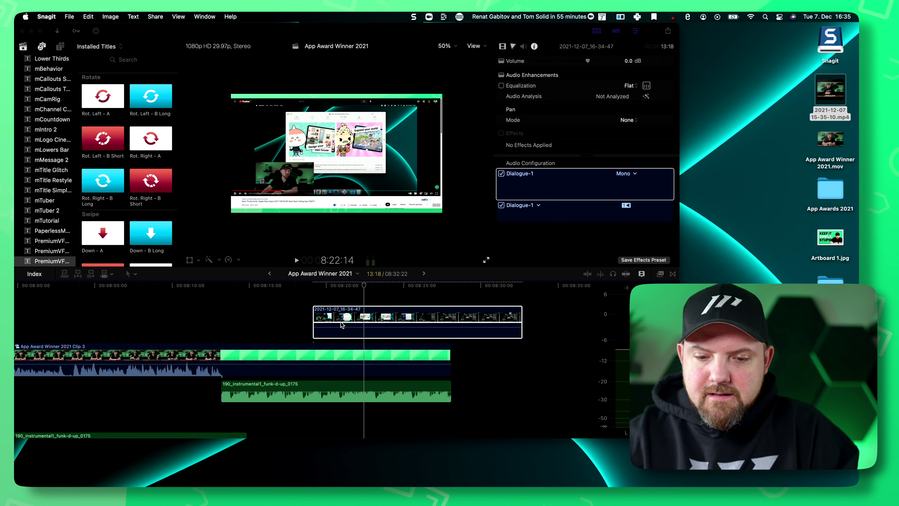
{"action": "left_click", "coordinate": [330, 286]}
{"action": "key", "text": "space"}
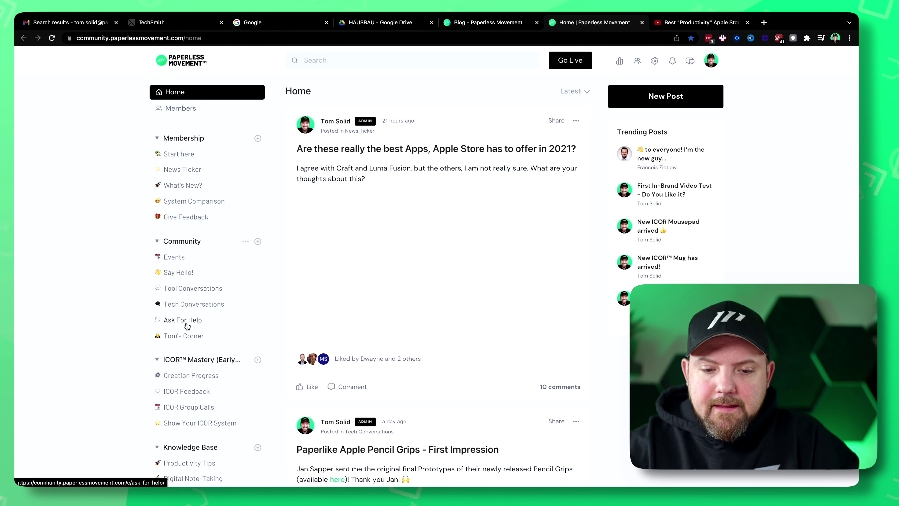
- Open Exclusive Tool Discounts from the sidebar and read through the Snagit [15% OFF] post
{"action": "scroll", "coordinate": [183, 321], "scroll_direction": "down", "scroll_amount": 5}
{"action": "scroll", "coordinate": [187, 326], "scroll_direction": "down", "scroll_amount": 5}
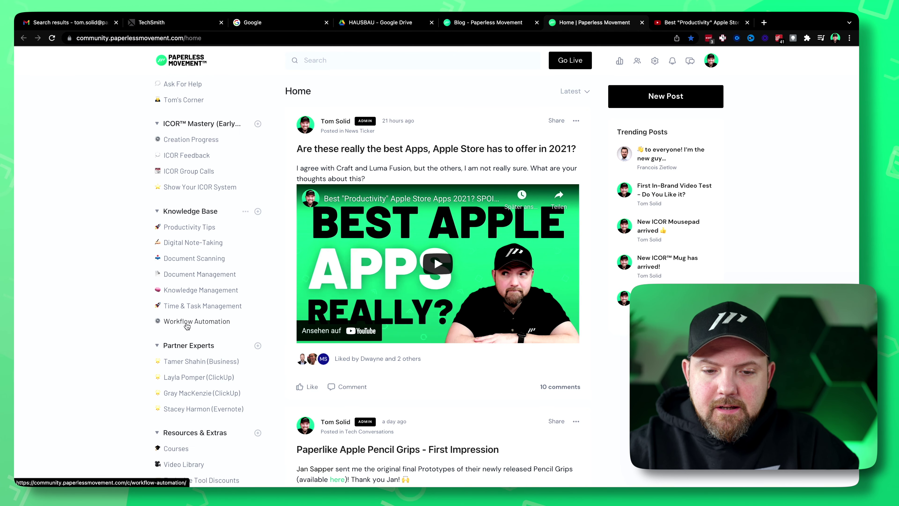
{"action": "left_click", "coordinate": [187, 389]}
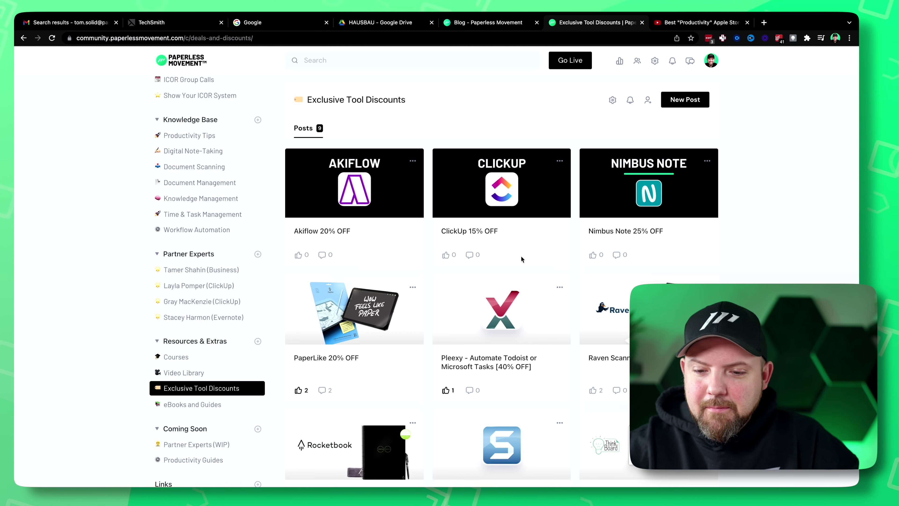
{"action": "scroll", "coordinate": [521, 258], "scroll_direction": "down", "scroll_amount": 2}
{"action": "left_click", "coordinate": [511, 361]}
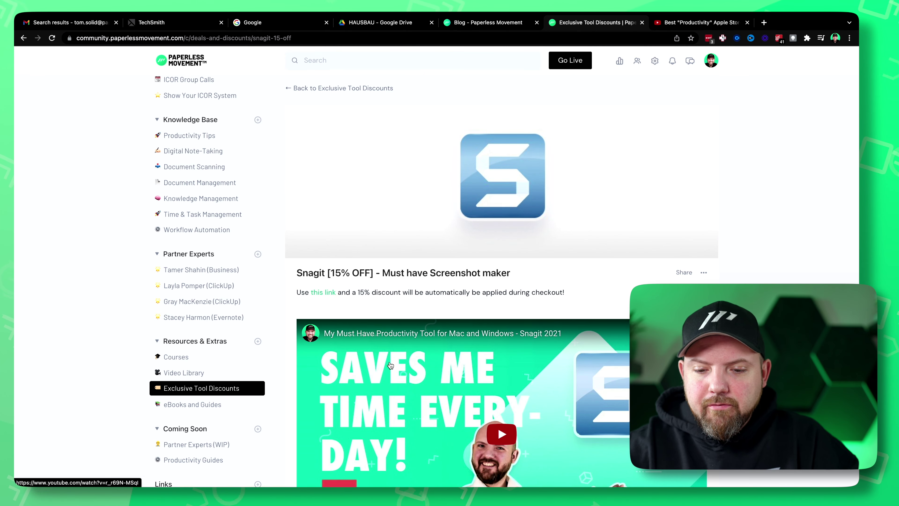
{"action": "scroll", "coordinate": [391, 365], "scroll_direction": "down", "scroll_amount": 2}
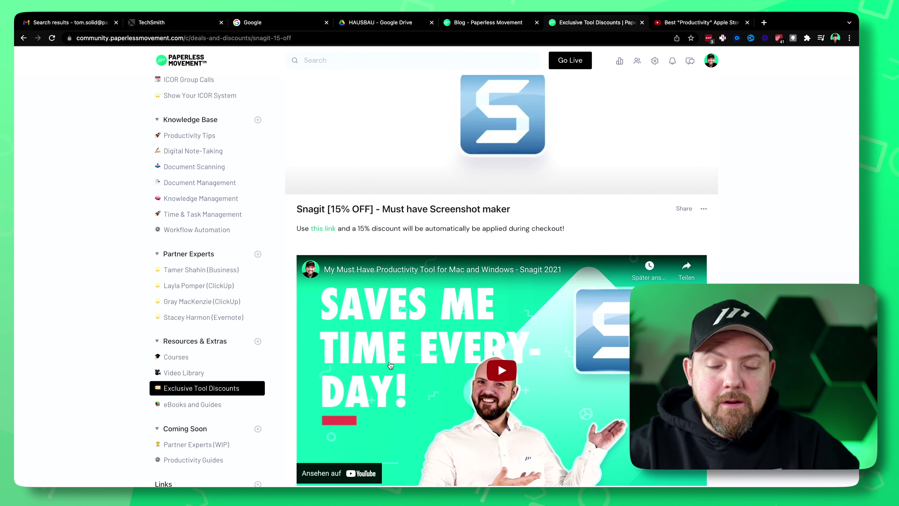
{"action": "scroll", "coordinate": [566, 353], "scroll_direction": "down", "scroll_amount": 1}
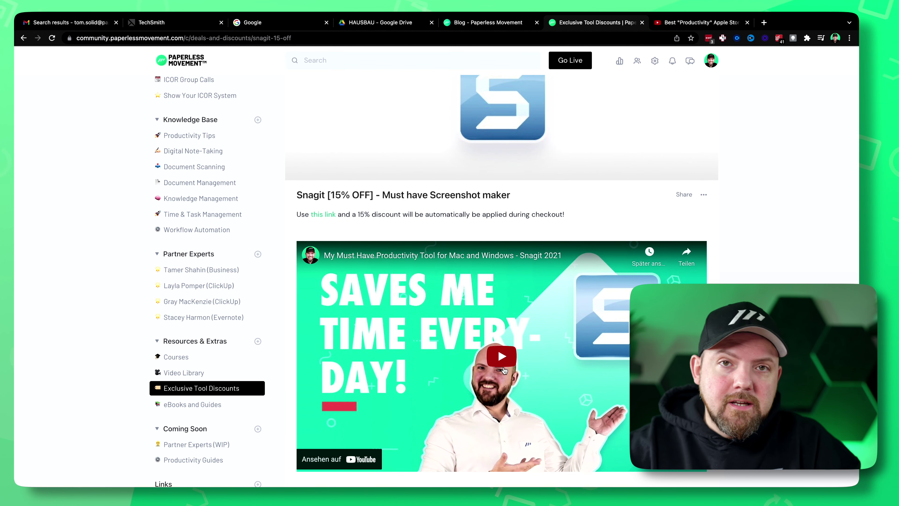